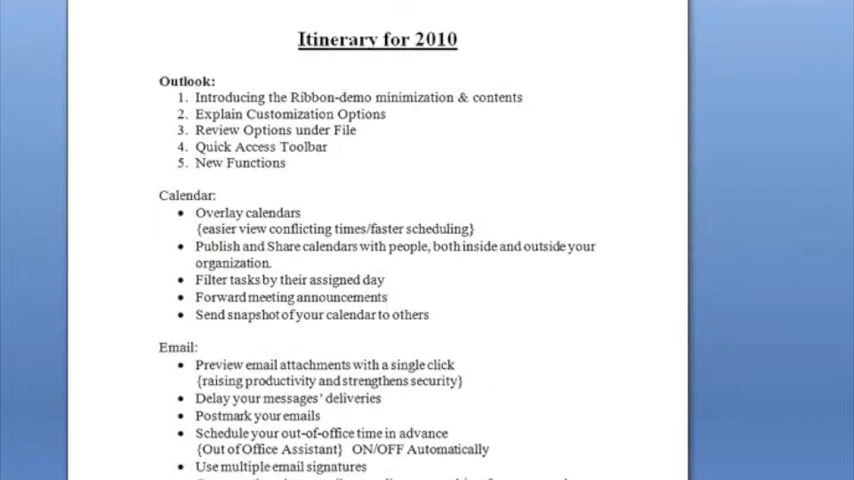
pyautogui.scroll(-2, 427, 240)
pyautogui.scroll(-2, 427, 240)
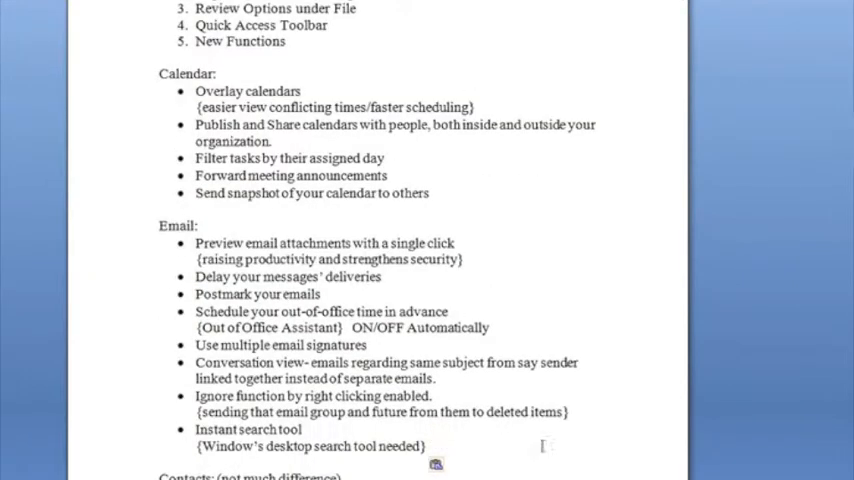
# Select the Email section from its heading through the desktop search tool note
pyautogui.moveTo(432, 446); pyautogui.dragTo(159, 225)
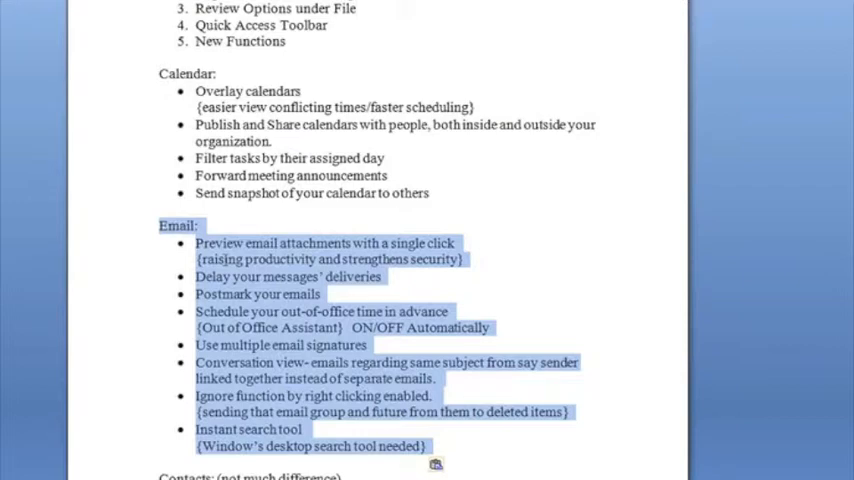
pyautogui.moveTo(300, 330); pyautogui.dragTo(166, 73)
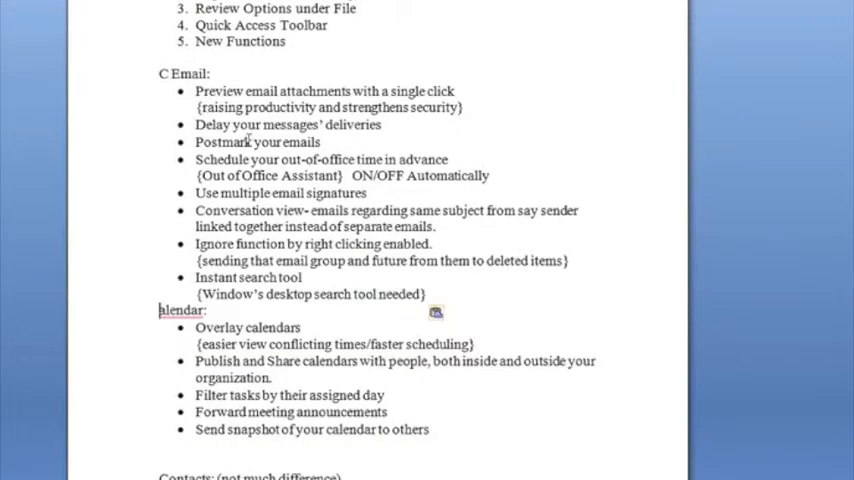
pyautogui.hotkey('ctrl', 'z')
pyautogui.hotkey('ctrl', 'y')
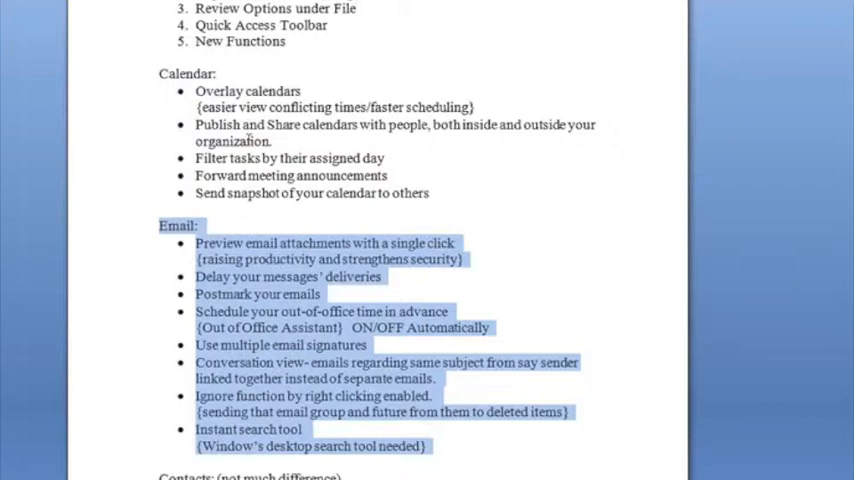
# Shift the selected Email block up two paragraphs so it sits above the Calendar heading
pyautogui.hotkey('alt', 'shift', 'Up')
pyautogui.hotkey('alt', 'shift', 'Up')
pyautogui.hotkey('alt', 'shift', 'Up')
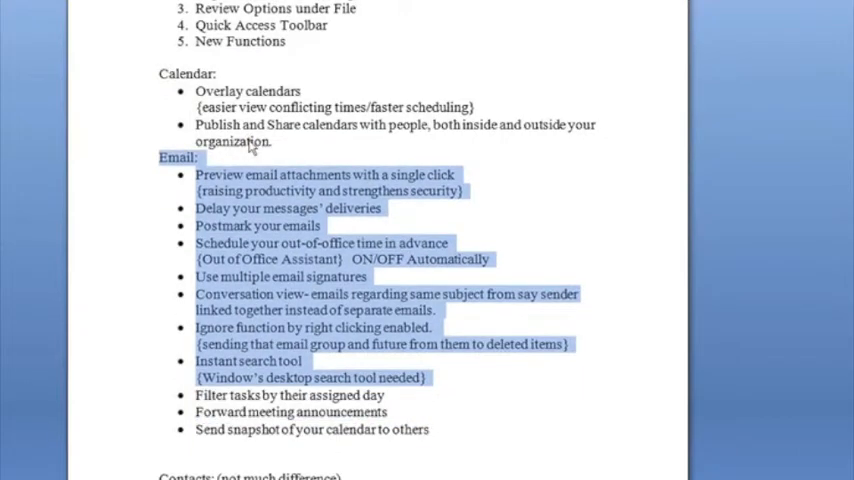
pyautogui.hotkey('alt', 'shift', 'Up')
pyautogui.hotkey('alt', 'shift', 'Up')
pyautogui.hotkey('alt', 'shift', 'Up')
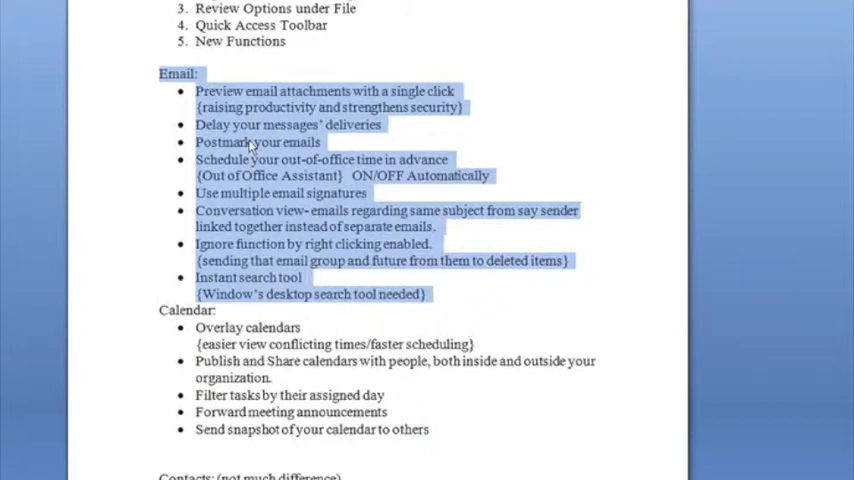
pyautogui.click(196, 124)
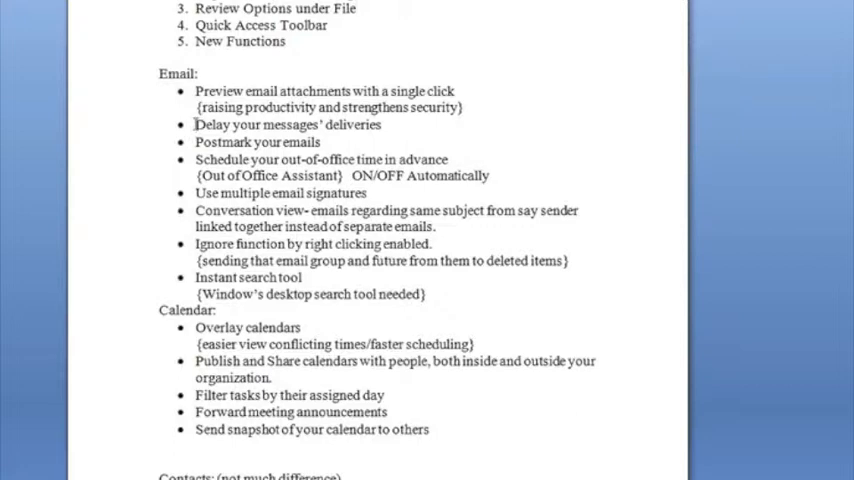
# Select the 'Delay your messages' deliveries' line and place it below the out-of-office scheduling item
pyautogui.hotkey('shift', 'End')
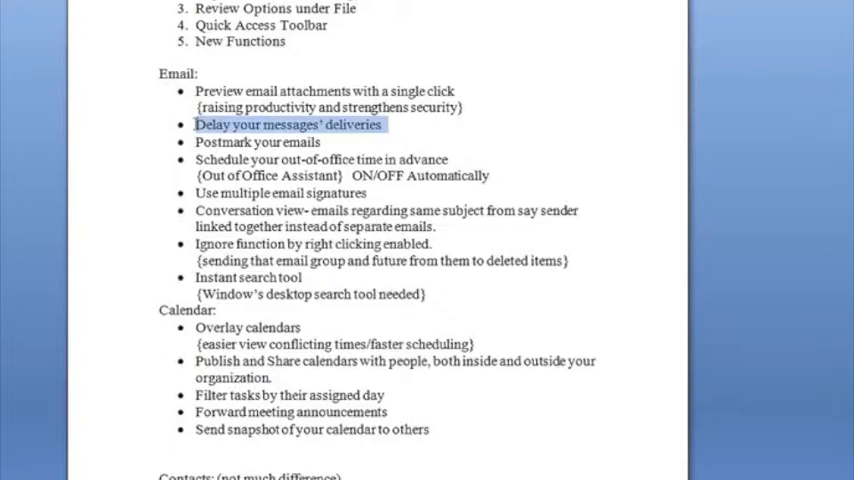
pyautogui.hotkey('alt', 'shift', 'Down')
pyautogui.hotkey('alt', 'shift', 'Down')
pyautogui.hotkey('alt', 'shift', 'Down')
pyautogui.hotkey('alt', 'shift', 'Up')
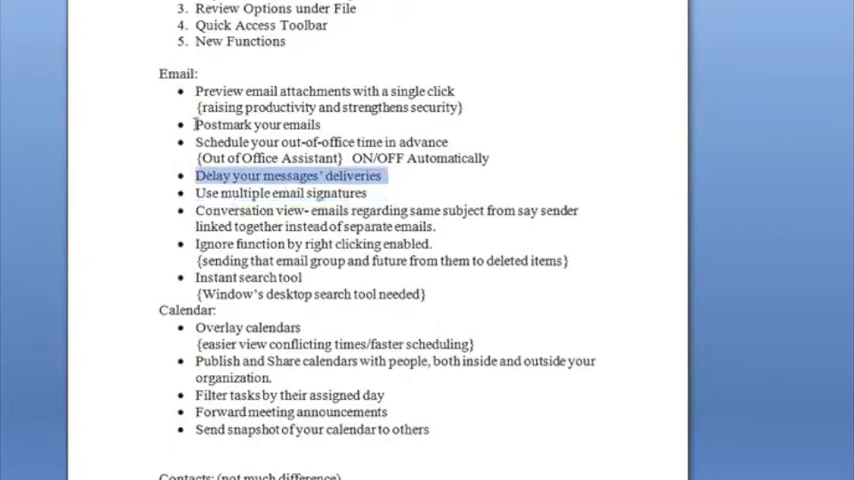